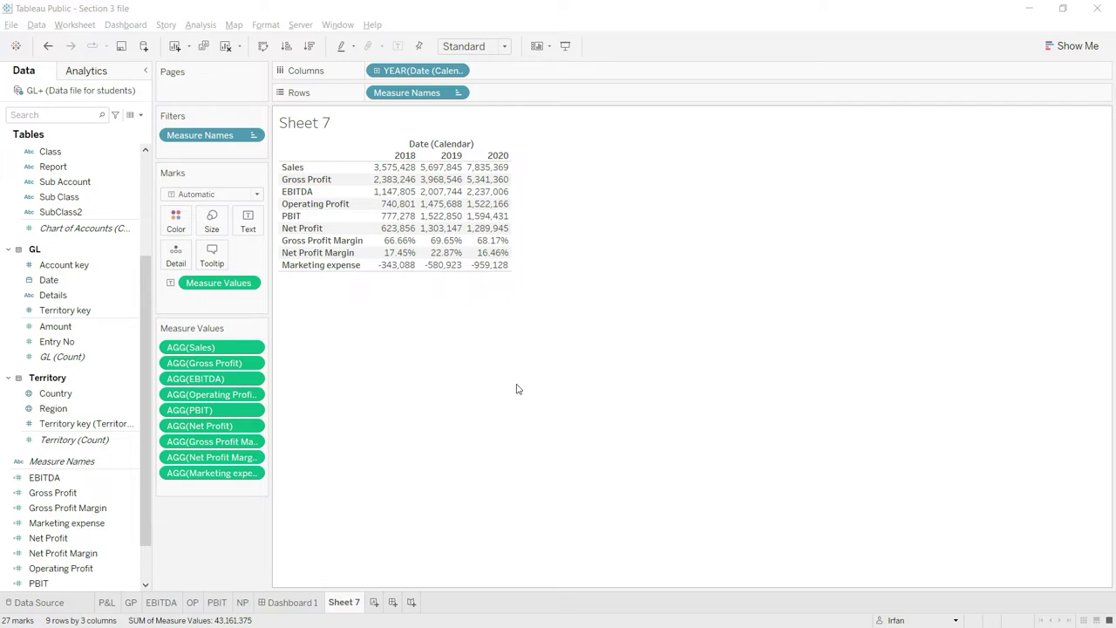
- Switch from Sheet 7 to Dashboard 1, with the KPI tables above the Profit & Loss Statement
{"action": "left_click", "coordinate": [287, 603]}
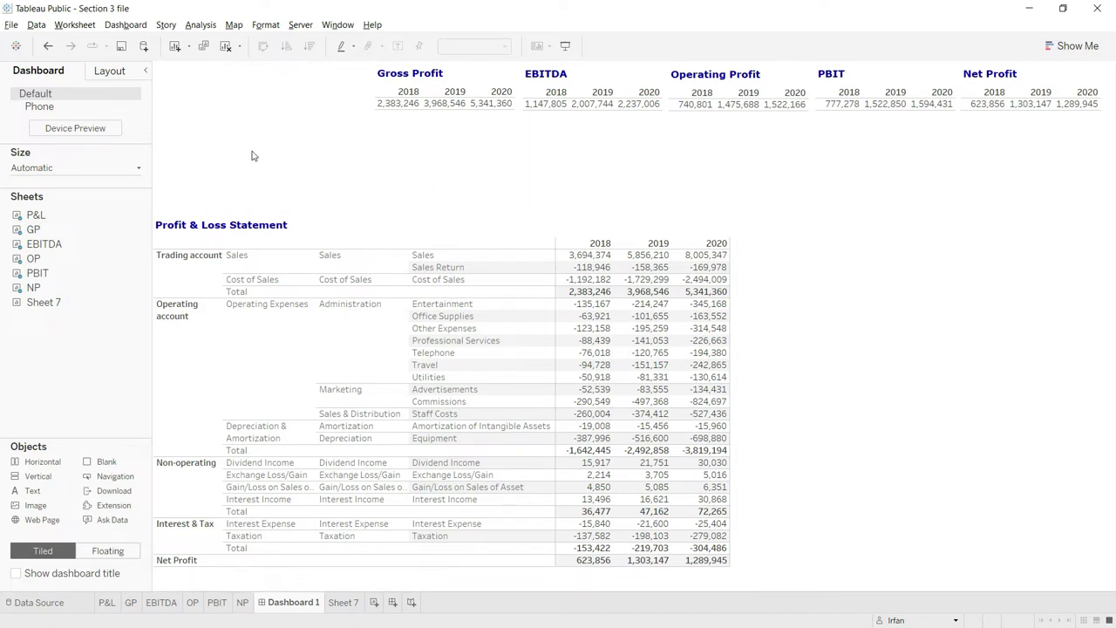
- Show the Dashboard 1 title, make it floating, and enlarge its box to 303 × 136
{"action": "left_click", "coordinate": [15, 574]}
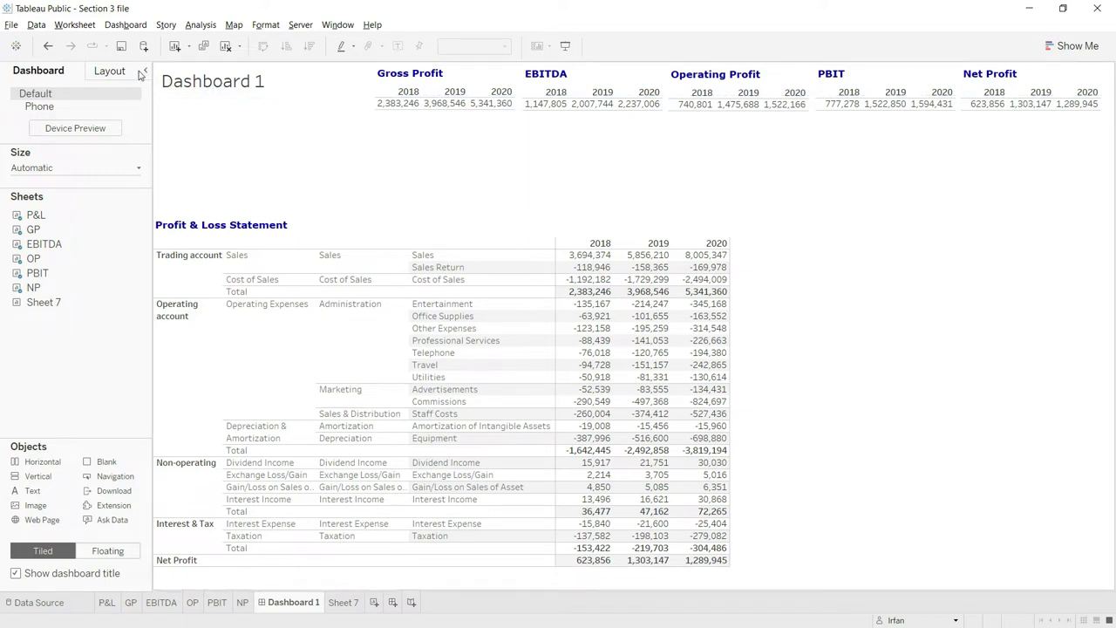
{"action": "left_click", "coordinate": [162, 85]}
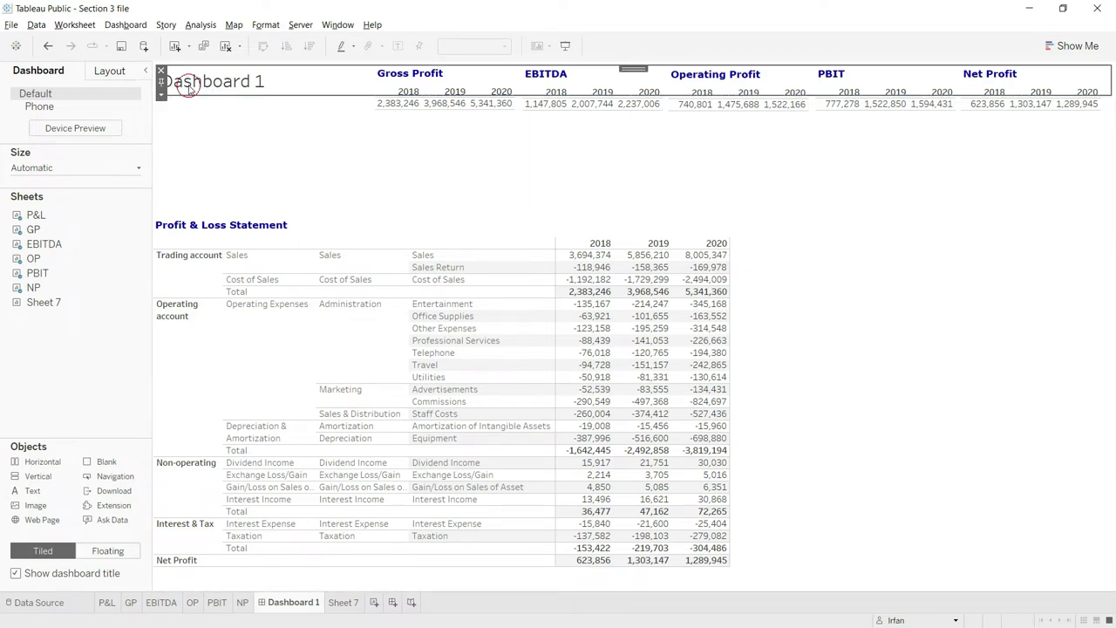
{"action": "left_click", "coordinate": [118, 75]}
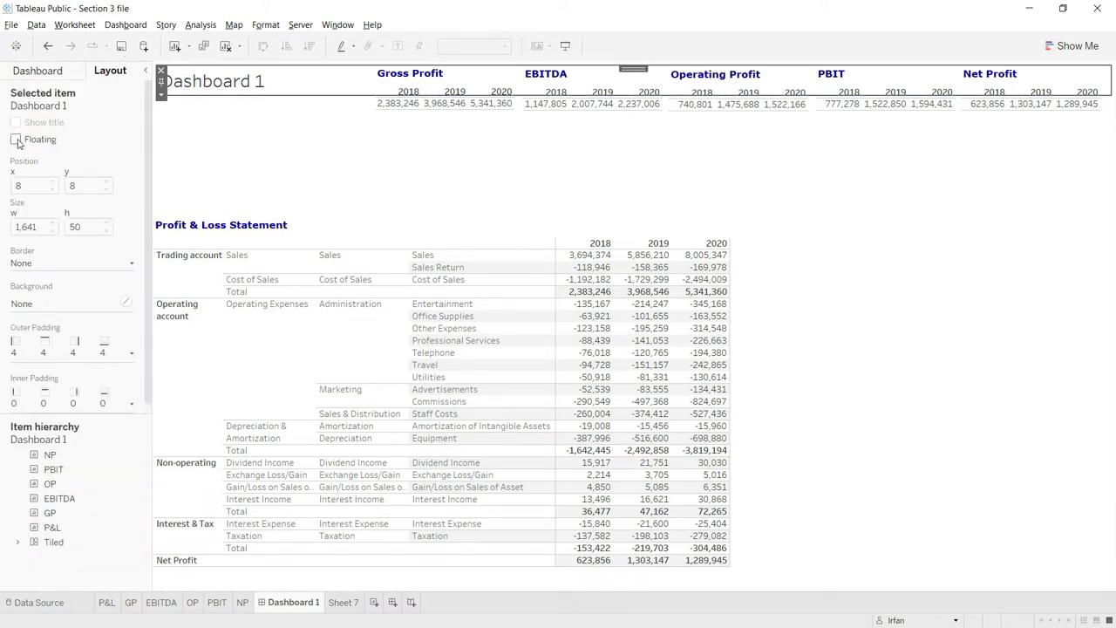
{"action": "left_click", "coordinate": [16, 139]}
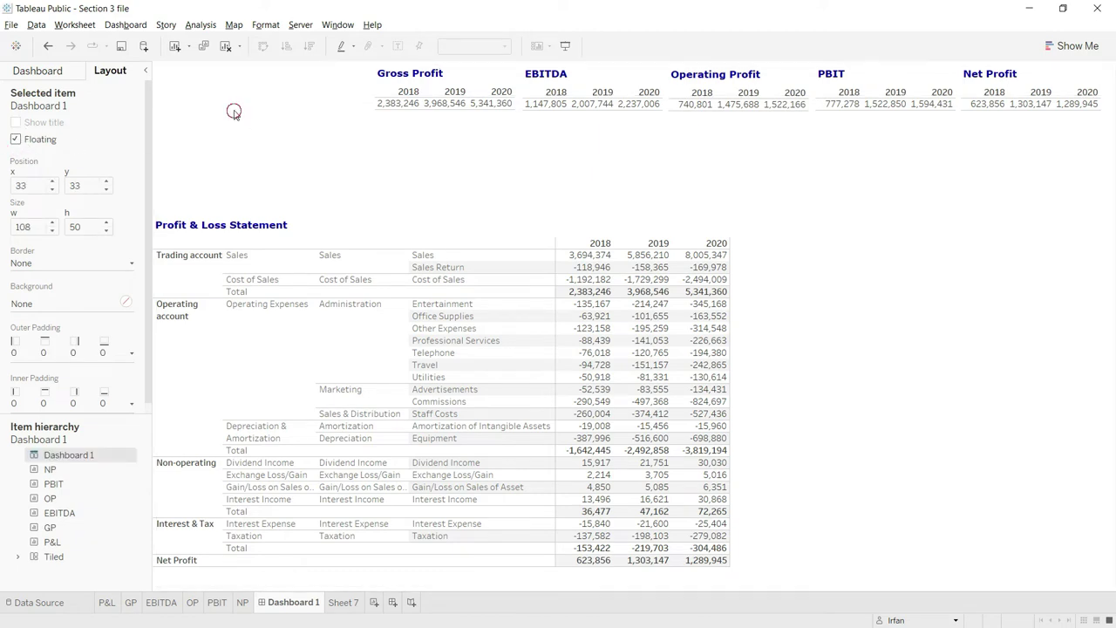
{"action": "left_click_drag", "start_coordinate": [234, 110], "coordinate": [349, 161]}
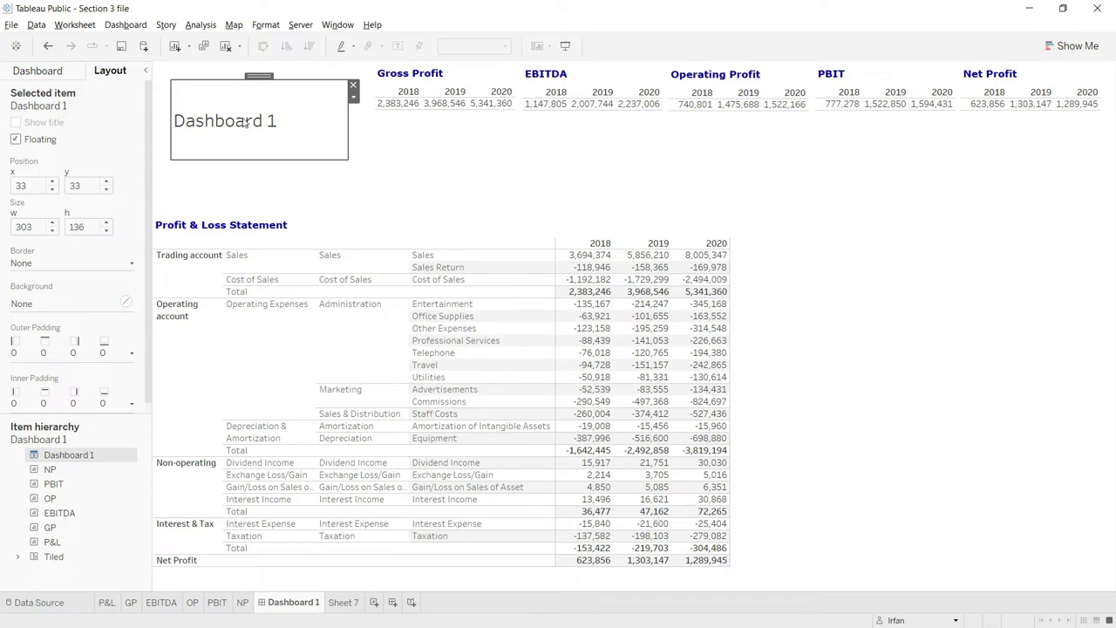
- Replace the placeholder title text with 'Turtle Co.'
{"action": "left_click", "coordinate": [353, 97]}
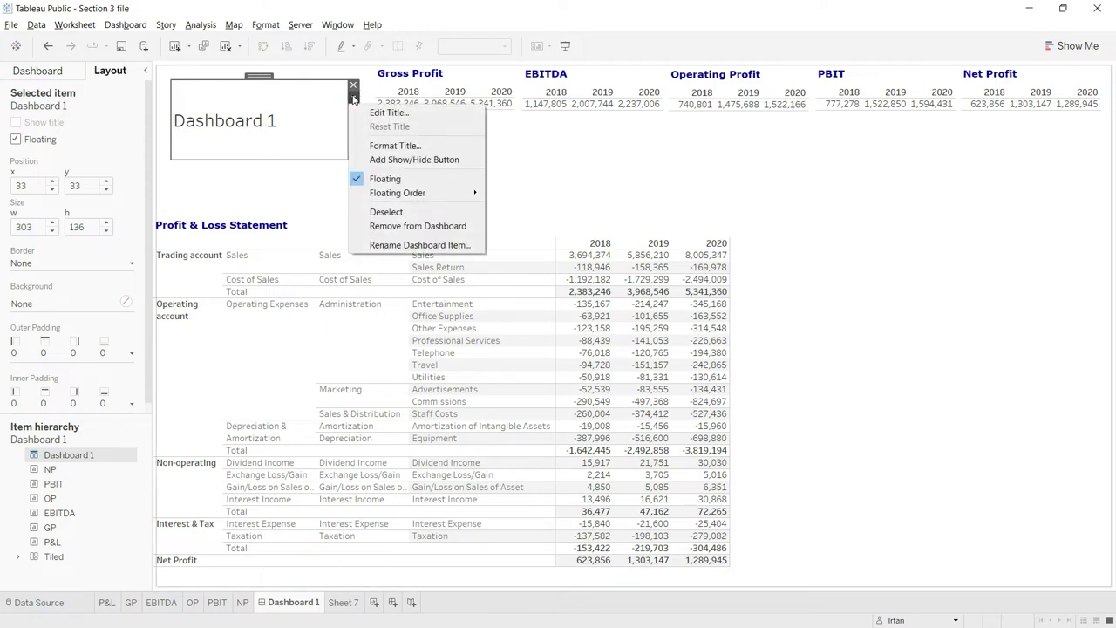
{"action": "left_click", "coordinate": [377, 110]}
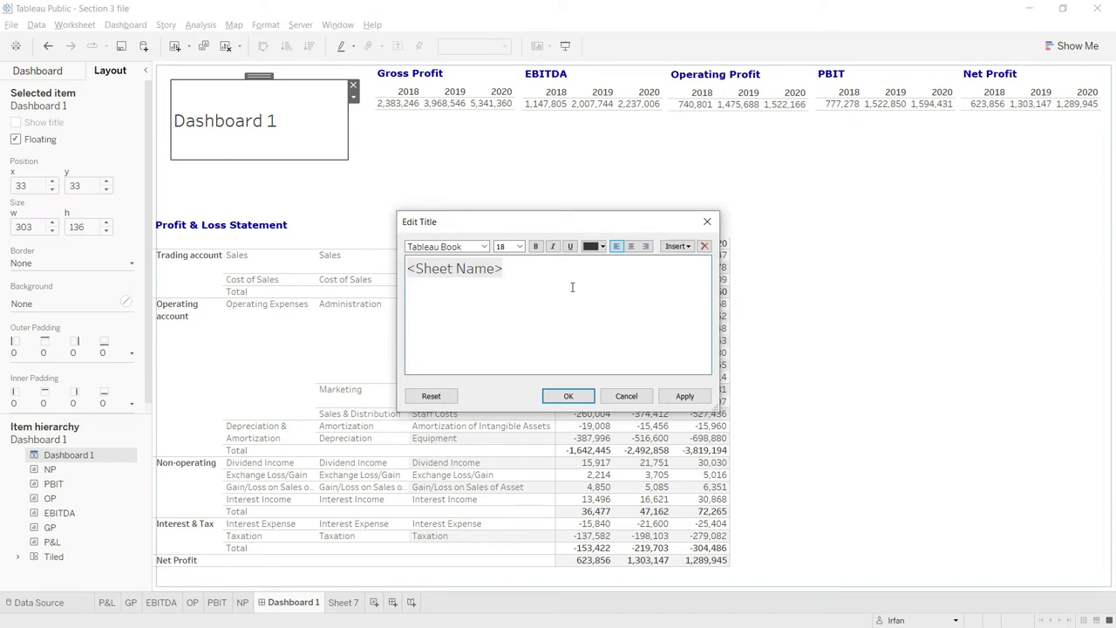
{"action": "key", "text": "shift+Right"}
{"action": "key", "text": "shift+Right"}
{"action": "key", "text": "shift+Right"}
{"action": "key", "text": "shift+Right"}
{"action": "key", "text": "shift+Right"}
{"action": "key", "text": "shift+Right"}
{"action": "key", "text": "shift+Right"}
{"action": "key", "text": "shift+Right"}
{"action": "key", "text": "shift+Right"}
{"action": "key", "text": "shift+Right"}
{"action": "key", "text": "shift+Right"}
{"action": "key", "text": "shift+Right"}
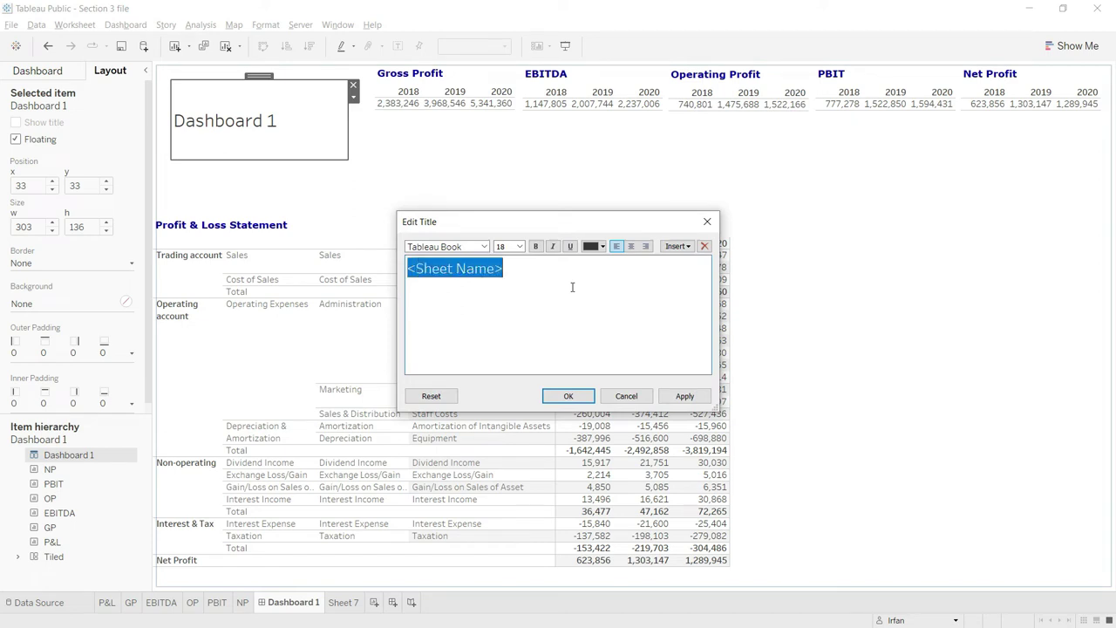
{"action": "key", "text": "BackSpace"}
{"action": "type", "text": "Tur"}
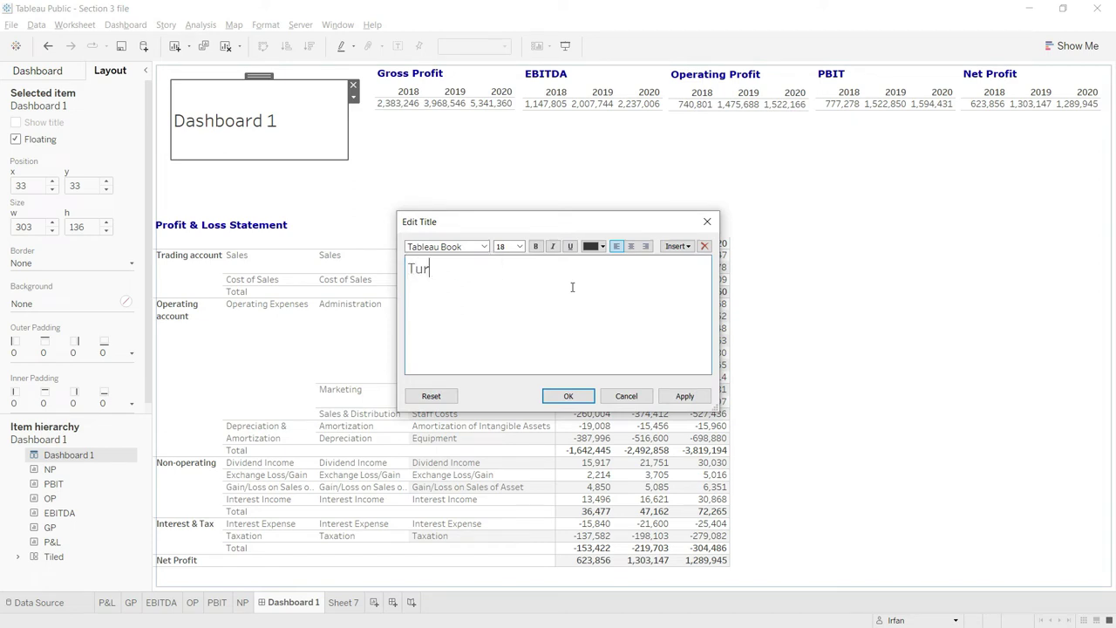
{"action": "type", "text": "tlo Co"}
{"action": "key", "text": "BackSpace"}
{"action": "key", "text": "BackSpace"}
{"action": "key", "text": "BackSpace"}
{"action": "key", "text": "BackSpace"}
{"action": "type", "text": "e Co."}
- Add the lines 'Profit & Loss Statement' and 'For the year end 31 Dec 2020', then select all the title text
{"action": "key", "text": "Return"}
{"action": "type", "text": "Profit & Loss"}
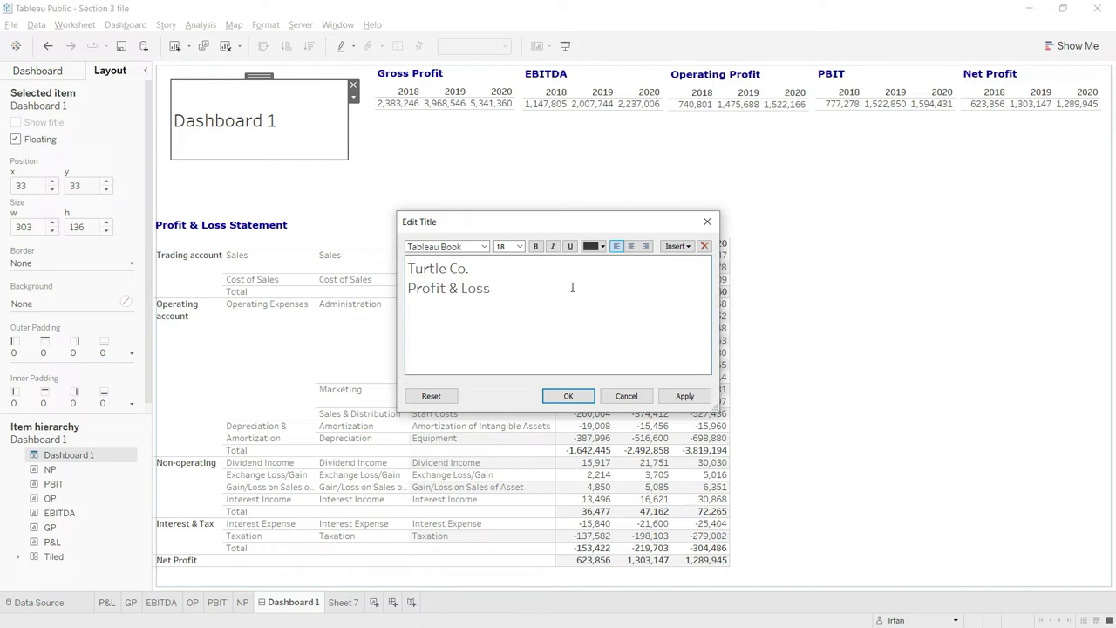
{"action": "type", "text": " Statement"}
{"action": "type", "text": "Fo"}
{"action": "type", "text": "r the "}
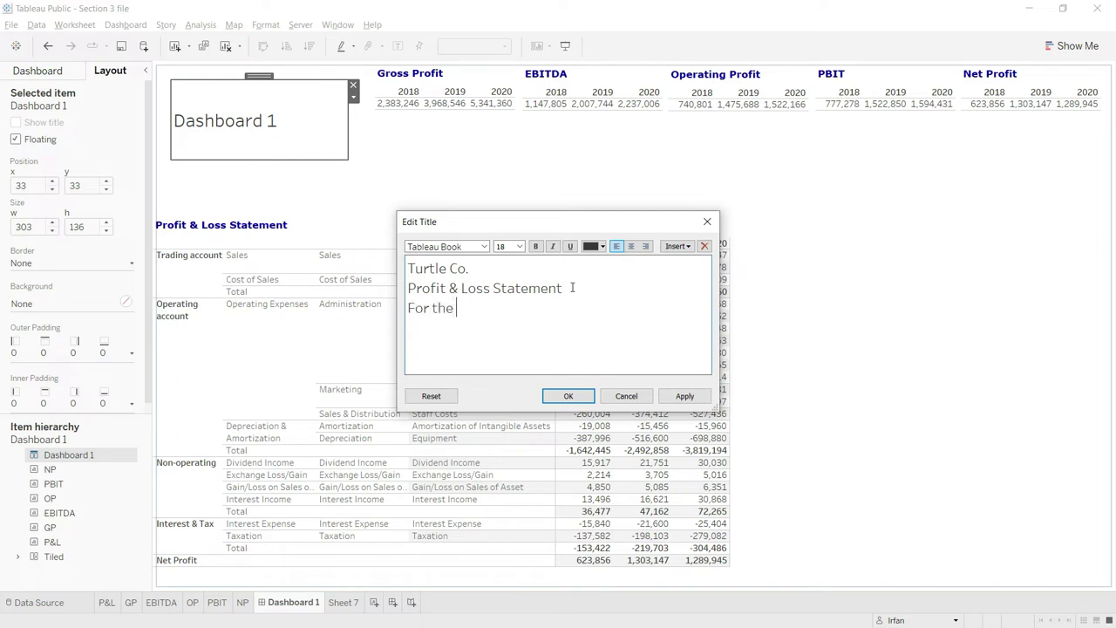
{"action": "type", "text": "year end 31 Dec 2020"}
{"action": "key", "text": "ctrl+shift+Left"}
{"action": "key", "text": "shift+Up"}
{"action": "key", "text": "shift+Up"}
{"action": "key", "text": "shift+Up"}
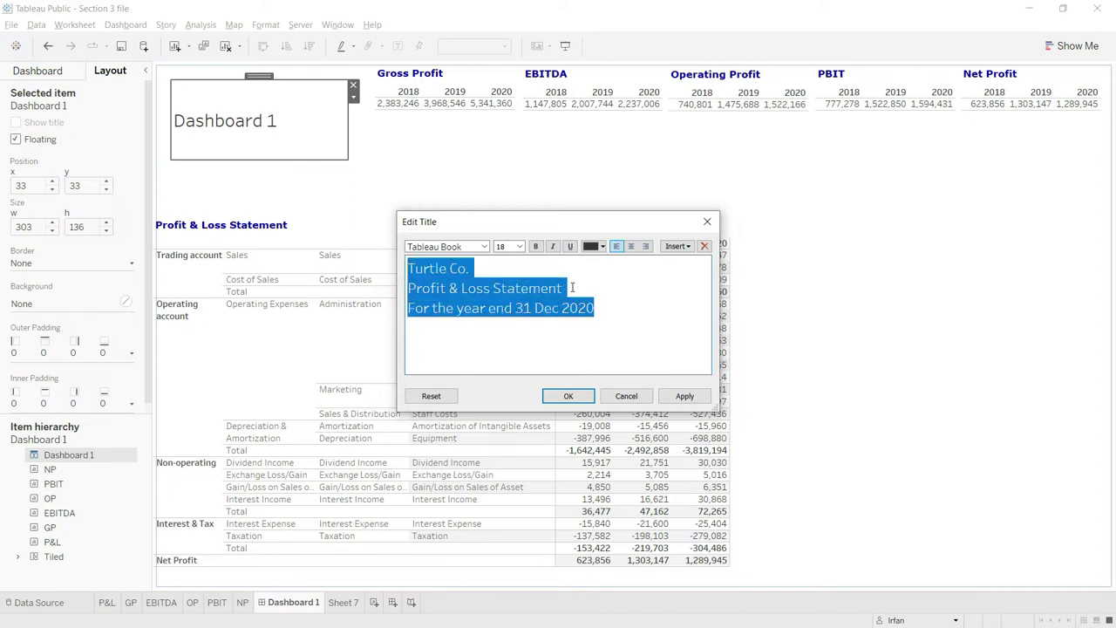
- Format the title text as bold blue Verdana size 15 and apply it
{"action": "left_click", "coordinate": [486, 246]}
{"action": "left_click", "coordinate": [440, 403]}
{"action": "left_click", "coordinate": [520, 248]}
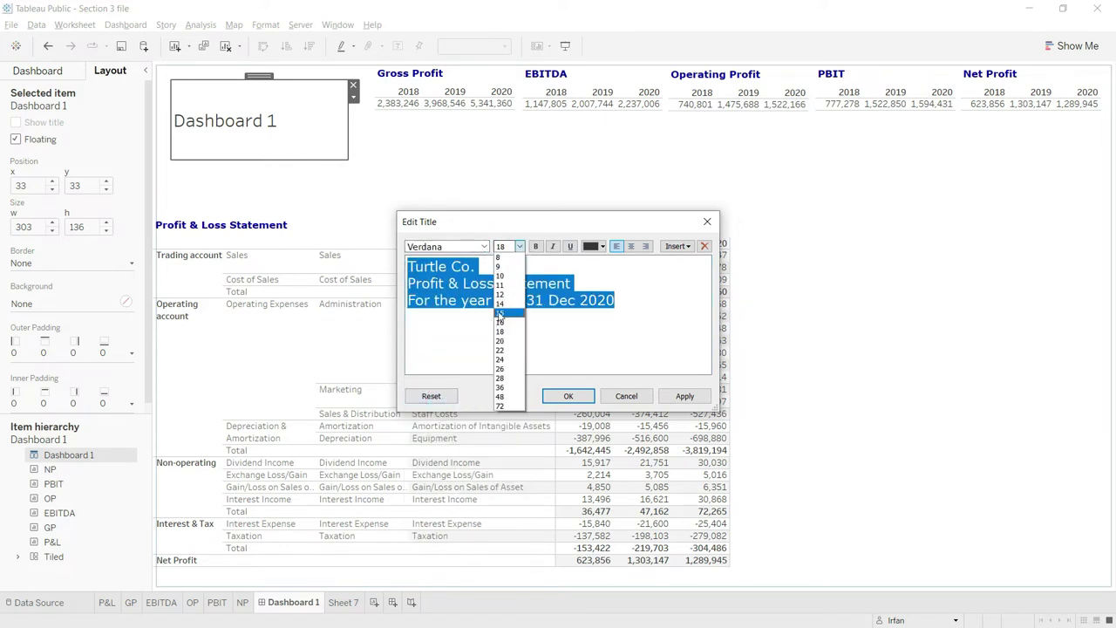
{"action": "left_click", "coordinate": [500, 312]}
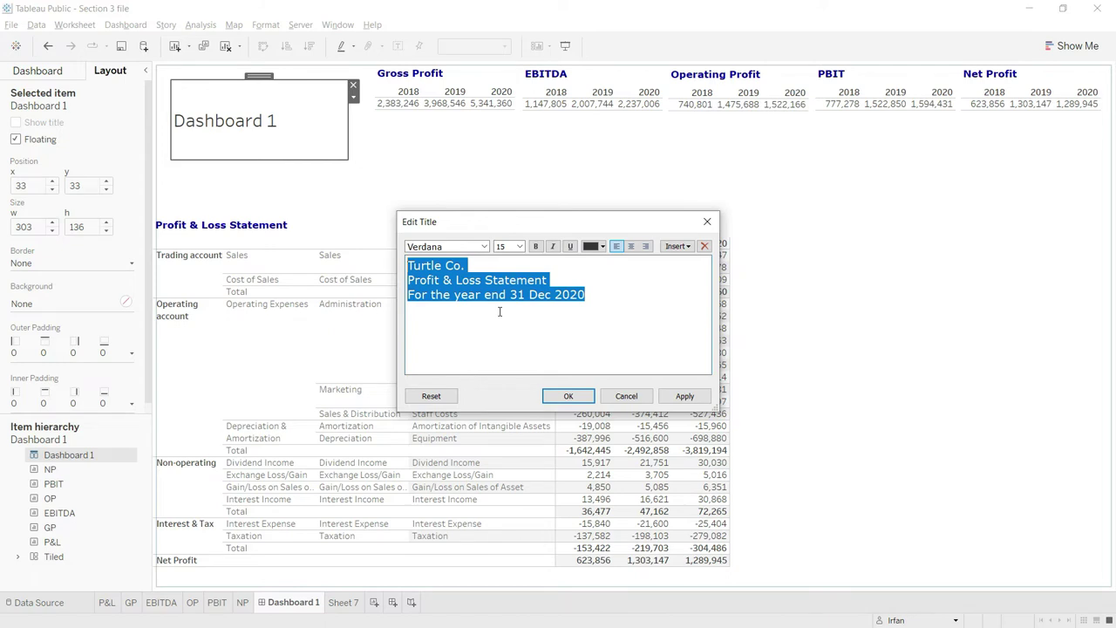
{"action": "left_click", "coordinate": [535, 246]}
{"action": "left_click", "coordinate": [601, 246]}
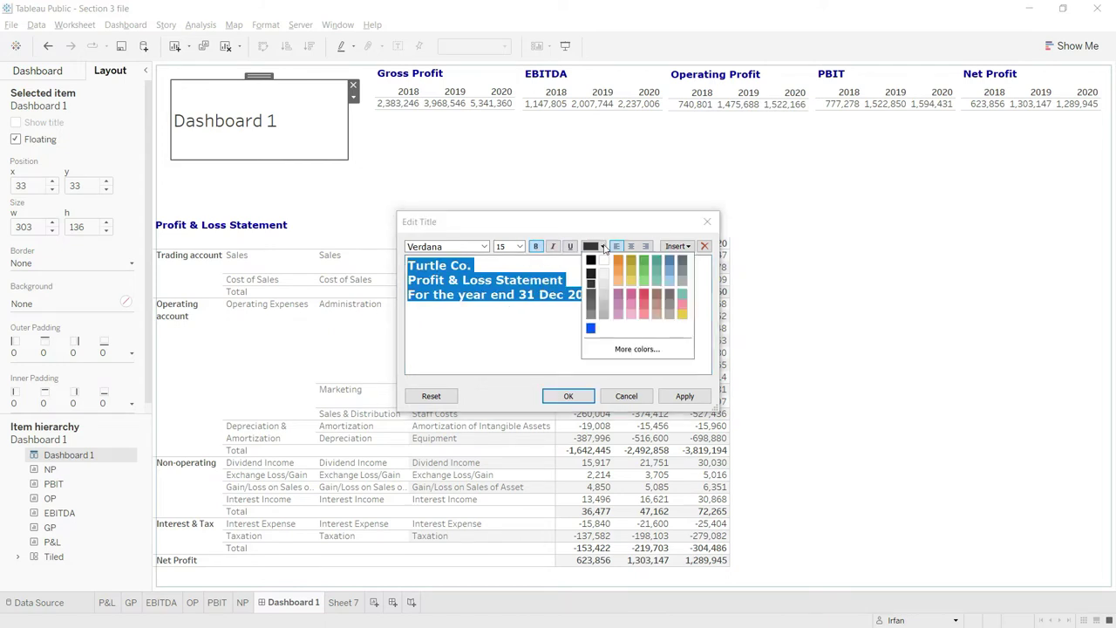
{"action": "left_click", "coordinate": [590, 328]}
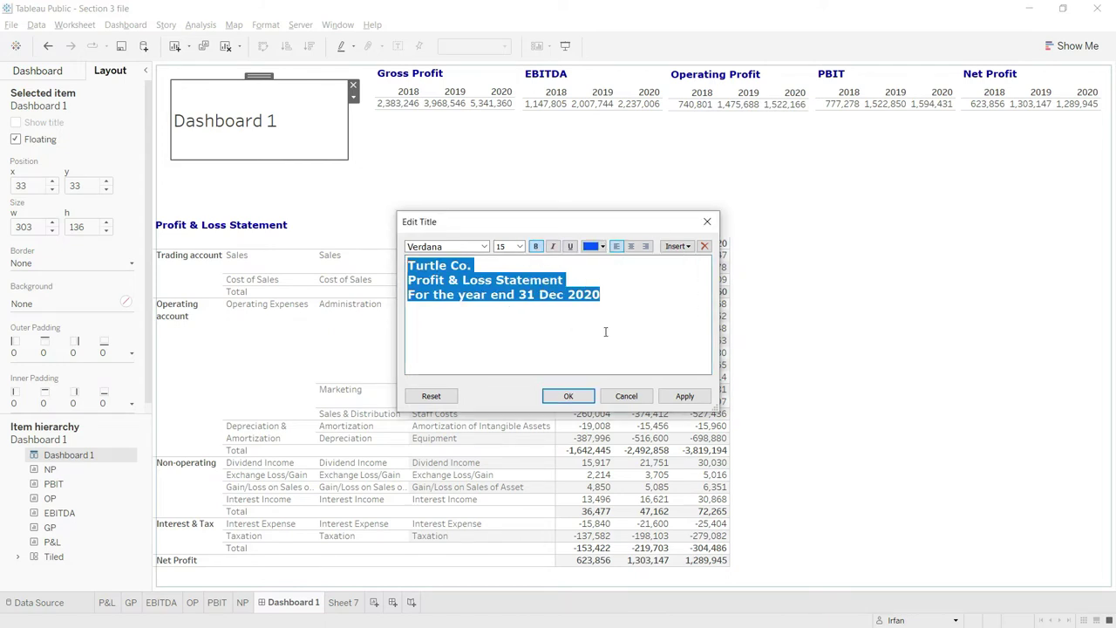
{"action": "left_click", "coordinate": [680, 395]}
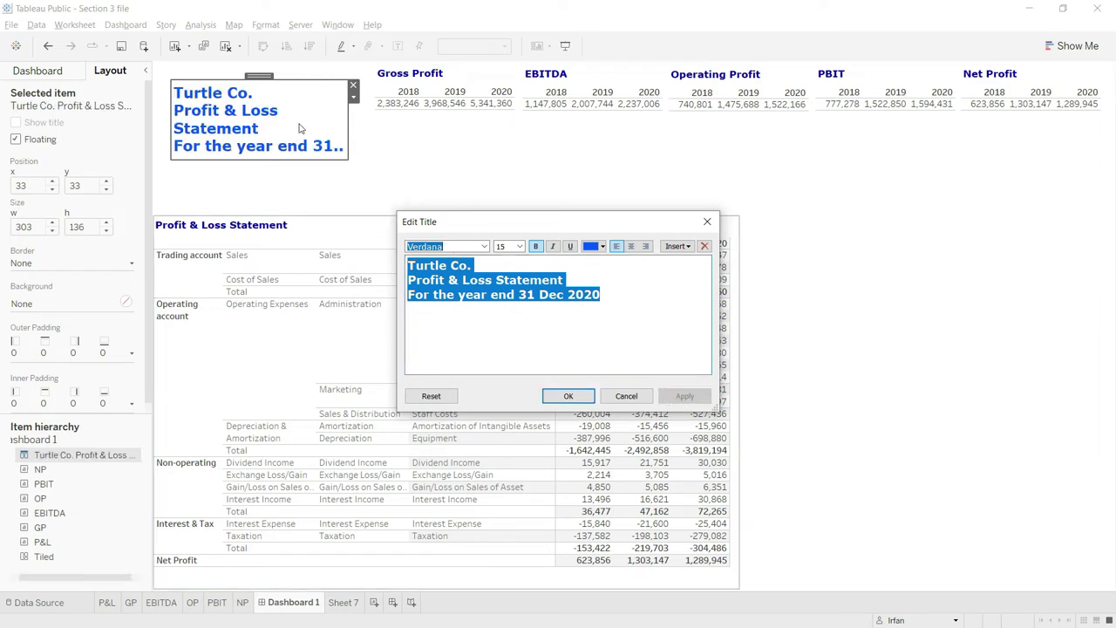
{"action": "left_click", "coordinate": [567, 396]}
- Resize the title box to 450 × 102 and tuck it into the dashboard's top-left corner
{"action": "left_click_drag", "start_coordinate": [347, 162], "coordinate": [433, 193]}
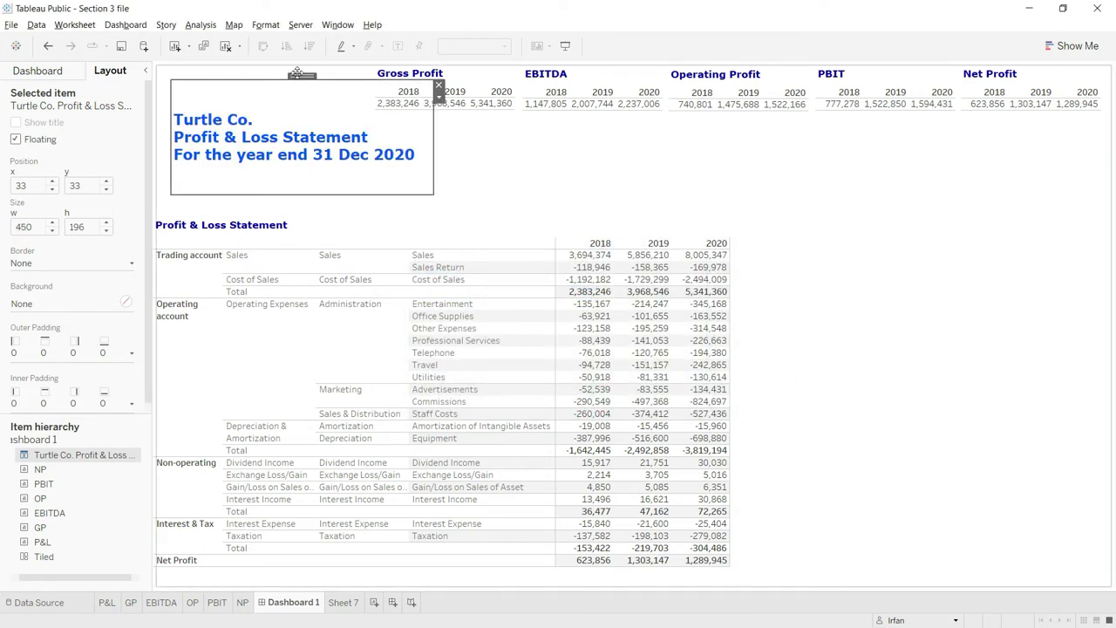
{"action": "left_click_drag", "start_coordinate": [302, 76], "coordinate": [293, 66]}
{"action": "left_click_drag", "start_coordinate": [296, 186], "coordinate": [297, 132]}
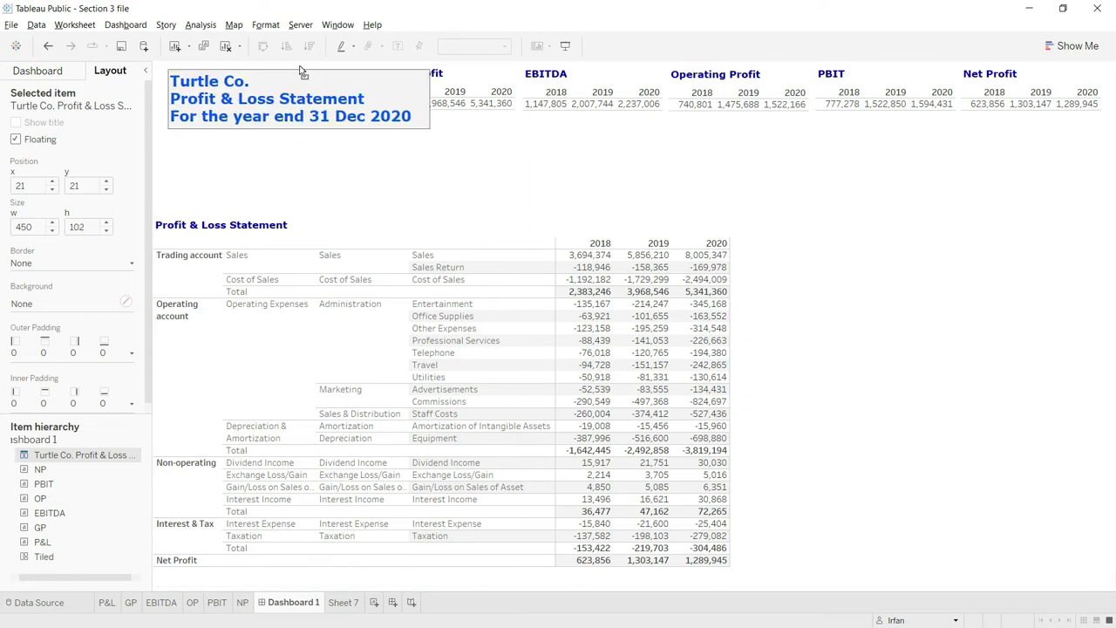
{"action": "left_click_drag", "start_coordinate": [300, 71], "coordinate": [293, 67]}
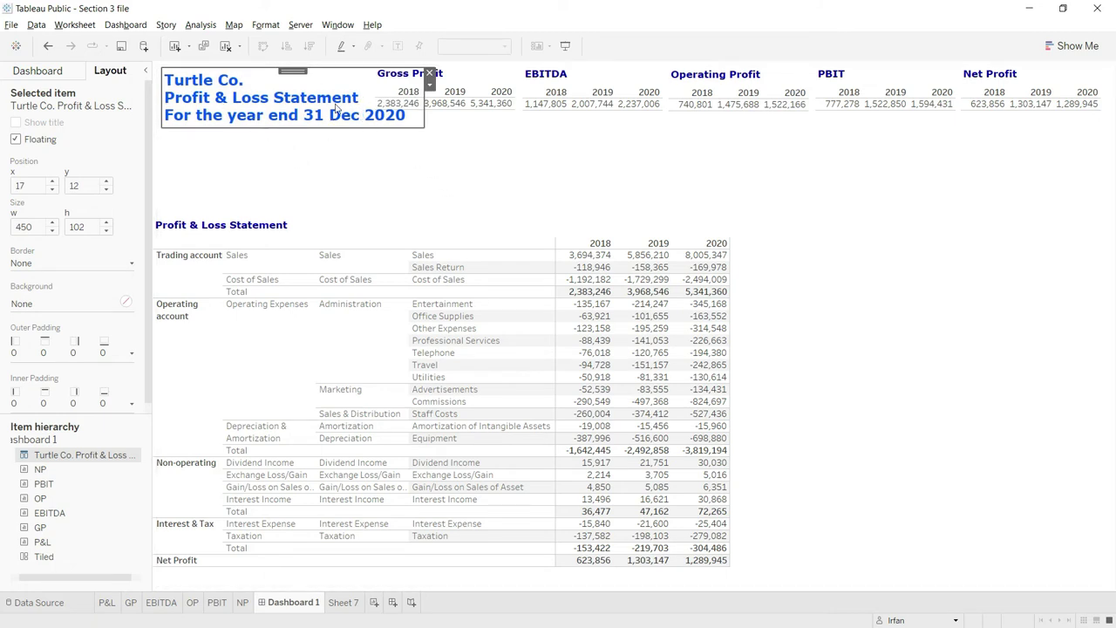
{"action": "left_click", "coordinate": [429, 84]}
- Shrink the title's third line, 'For the year end 31 Dec 2020', to size 12
{"action": "left_click", "coordinate": [462, 98]}
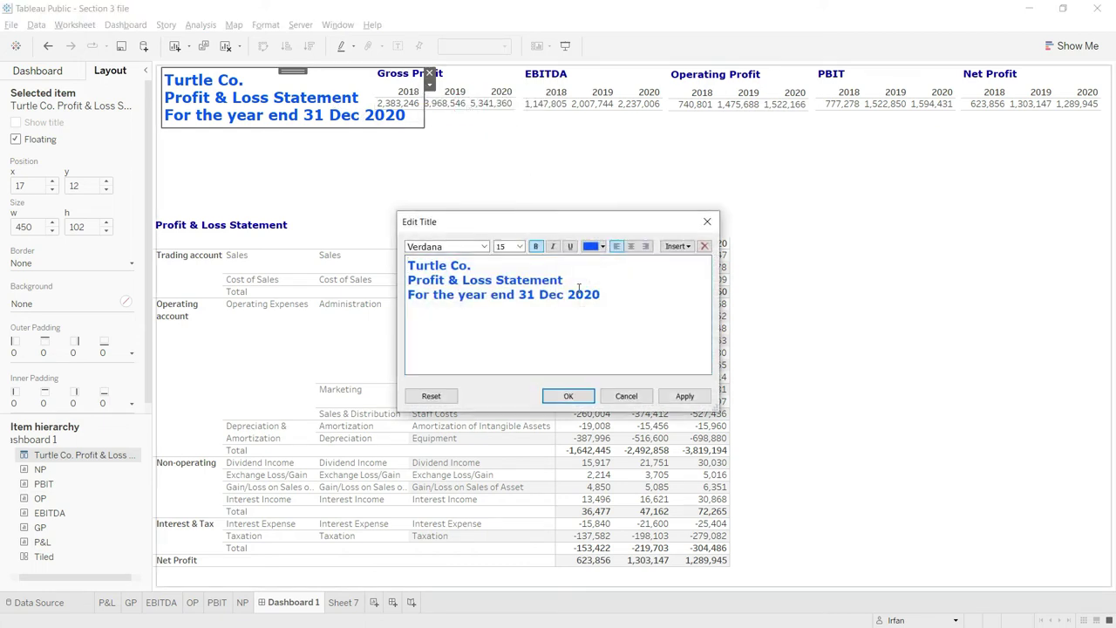
{"action": "left_click", "coordinate": [584, 280]}
{"action": "key", "text": "shift+Right"}
{"action": "key", "text": "shift+Right"}
{"action": "key", "text": "shift+Right"}
{"action": "key", "text": "shift+Right"}
{"action": "key", "text": "shift+Right"}
{"action": "key", "text": "shift+Right"}
{"action": "key", "text": "shift+Right"}
{"action": "key", "text": "shift+Right"}
{"action": "key", "text": "shift+Right"}
{"action": "key", "text": "shift+Right"}
{"action": "key", "text": "shift+Right"}
{"action": "key", "text": "shift+Right"}
{"action": "key", "text": "shift+Right"}
{"action": "key", "text": "shift+Right"}
{"action": "key", "text": "shift+Right"}
{"action": "key", "text": "shift+Right"}
{"action": "key", "text": "shift+Right"}
{"action": "key", "text": "shift+Right"}
{"action": "key", "text": "shift+Right"}
{"action": "key", "text": "shift+Right"}
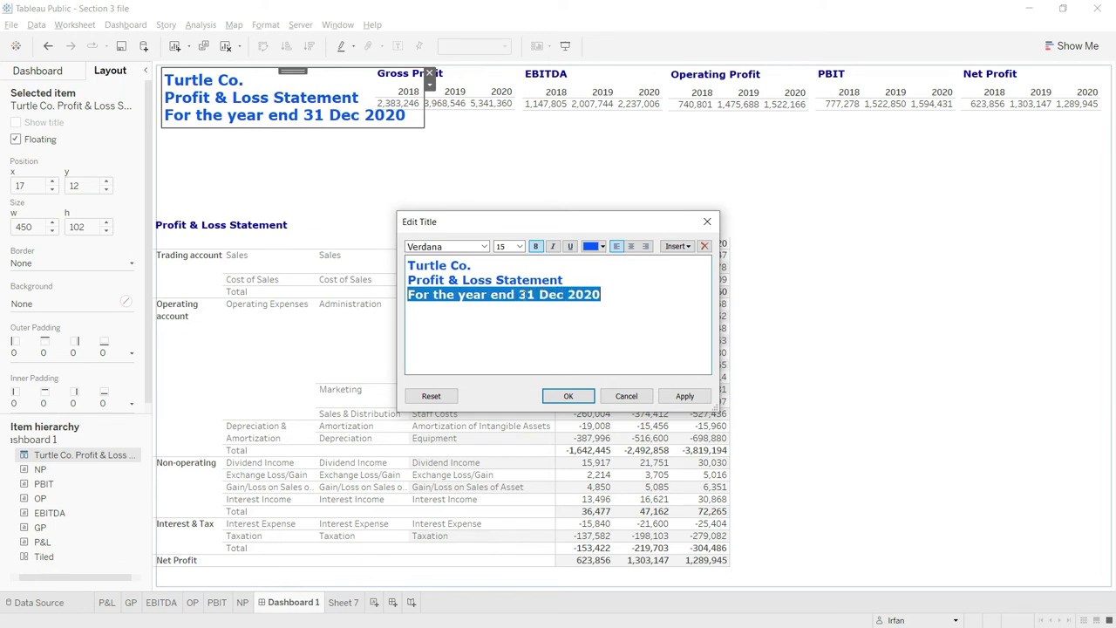
{"action": "left_click", "coordinate": [514, 249]}
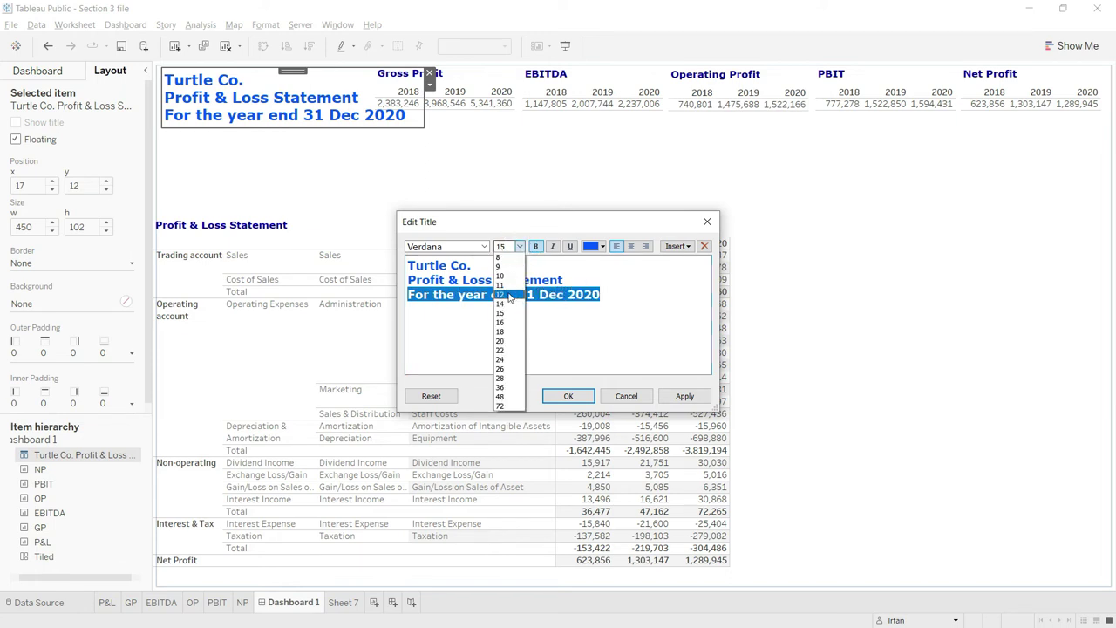
{"action": "left_click", "coordinate": [498, 294]}
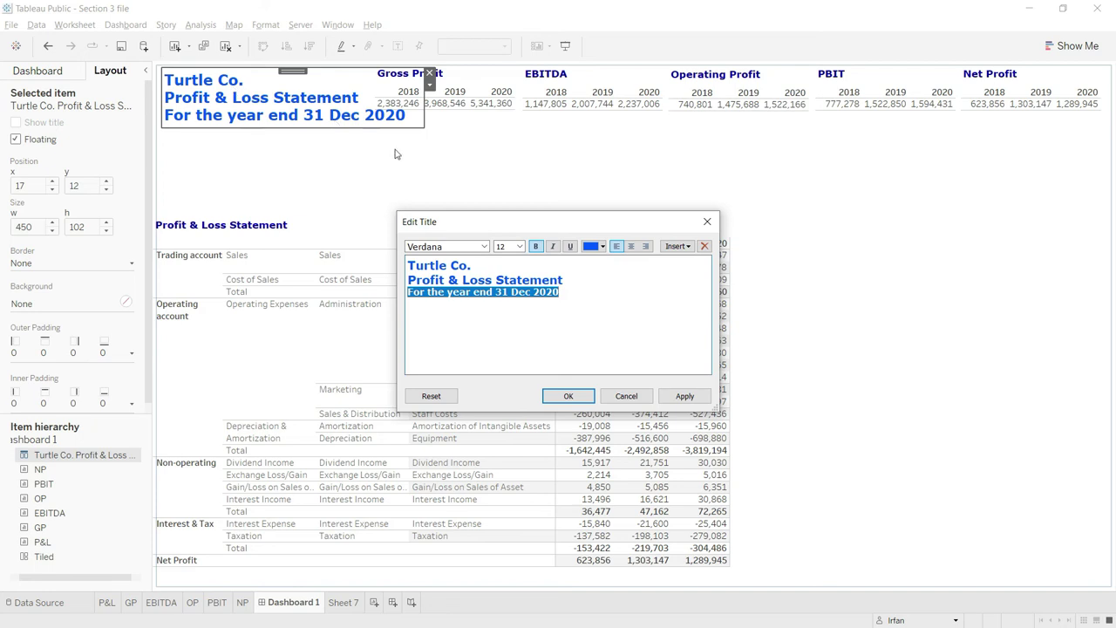
{"action": "left_click", "coordinate": [684, 396]}
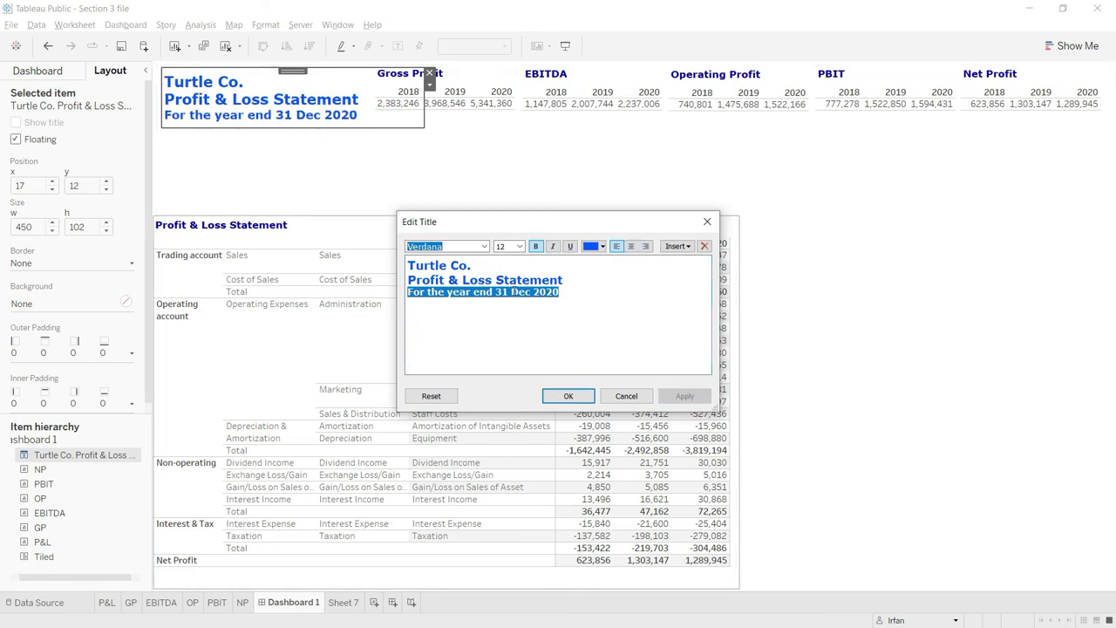
{"action": "left_click", "coordinate": [568, 396]}
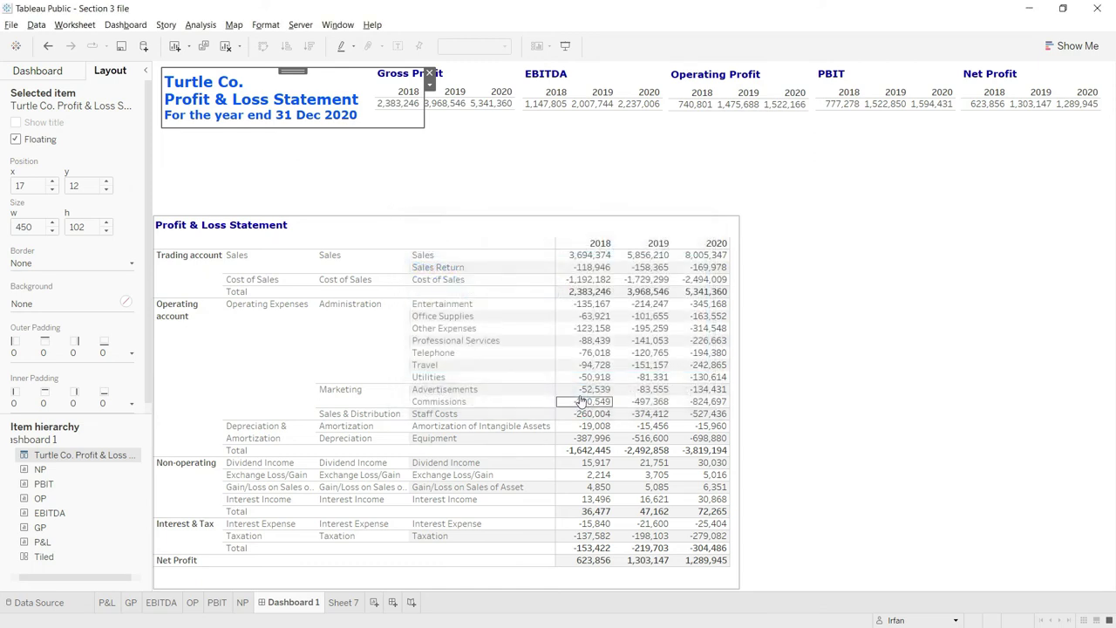
- Reposition the floating title box to position 30, 12
{"action": "left_click", "coordinate": [391, 162]}
{"action": "left_click", "coordinate": [262, 80]}
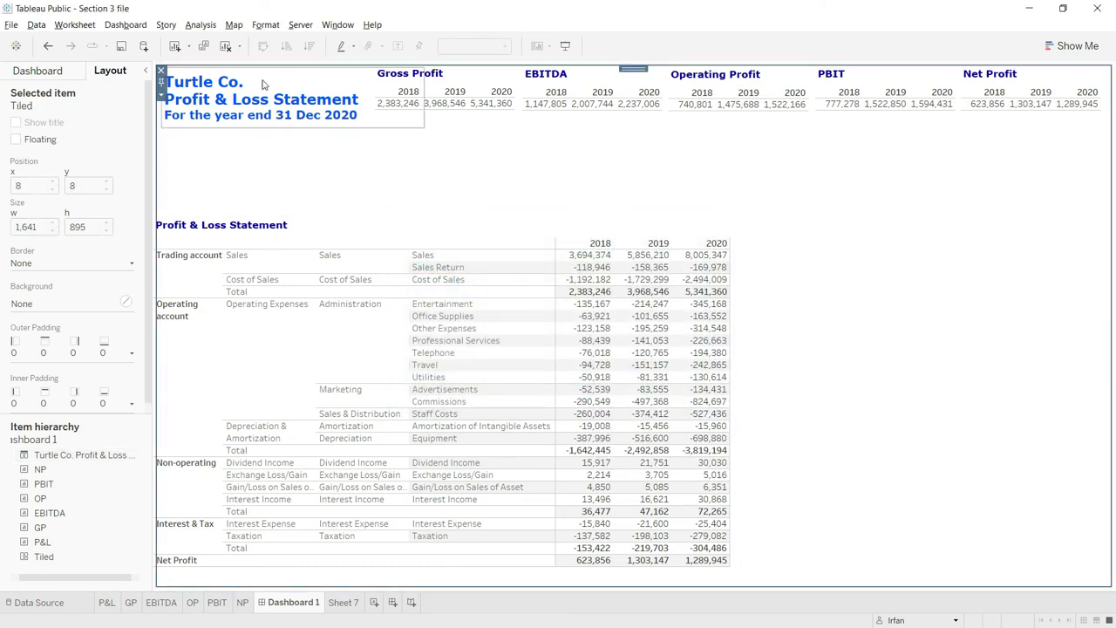
{"action": "left_click_drag", "start_coordinate": [286, 70], "coordinate": [372, 140]}
{"action": "left_click", "coordinate": [371, 150]}
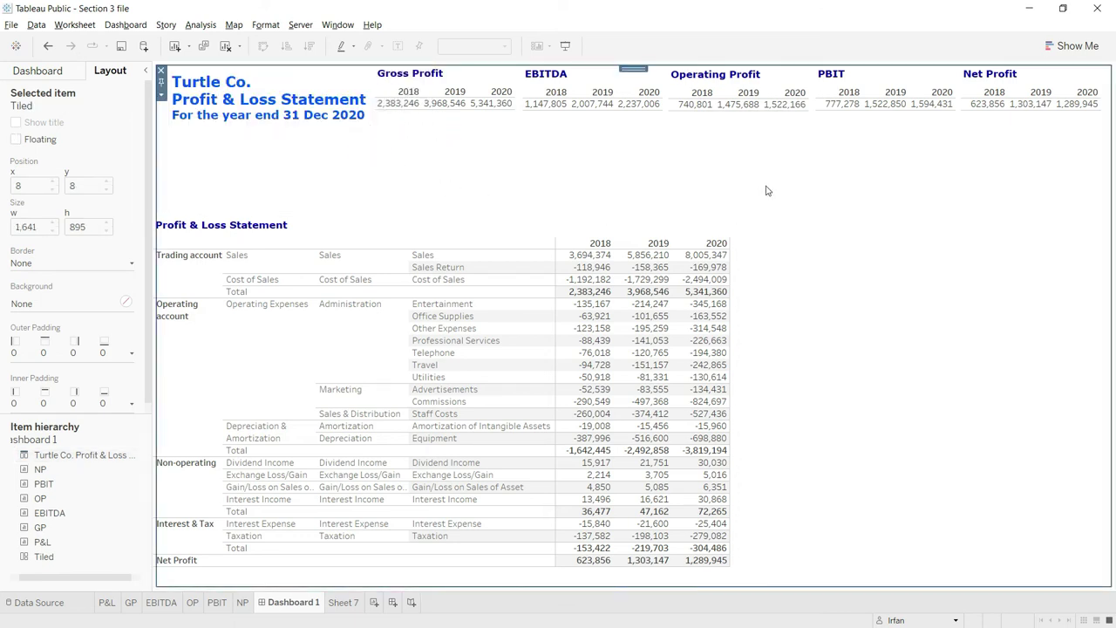